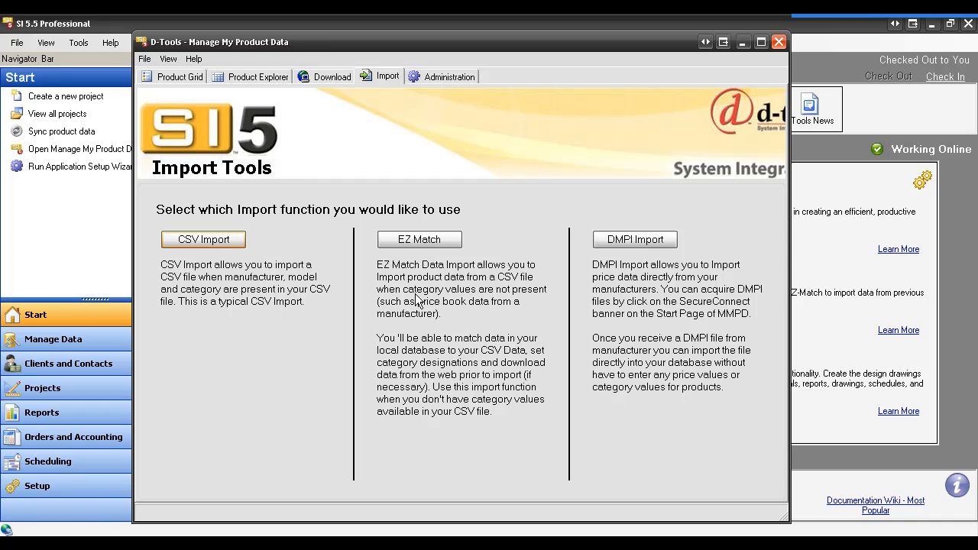
Maximize the Manage My Product Data window and open the product grid
click(764, 42)
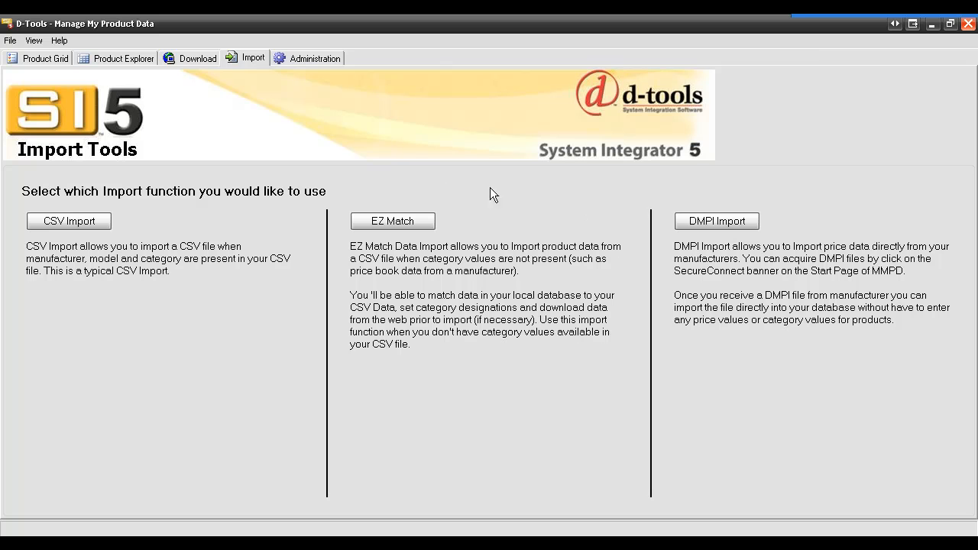
click(48, 59)
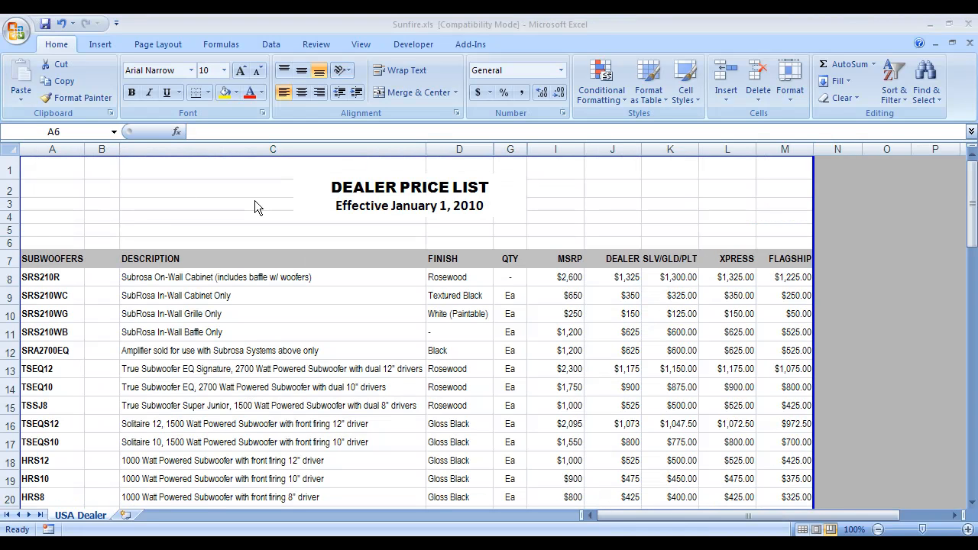
Examine the title and product columns of the Sunfire.xls dealer price list in Excel
click(258, 219)
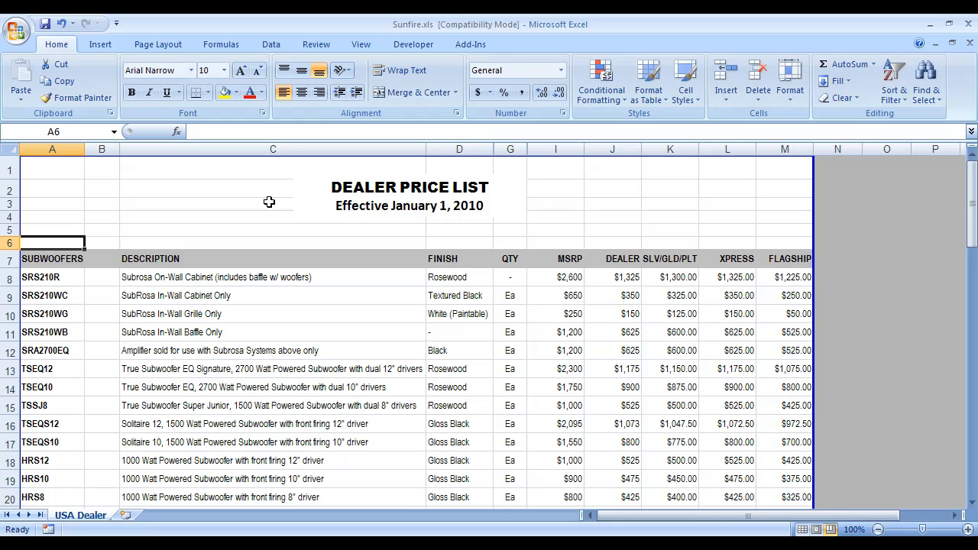
click(363, 177)
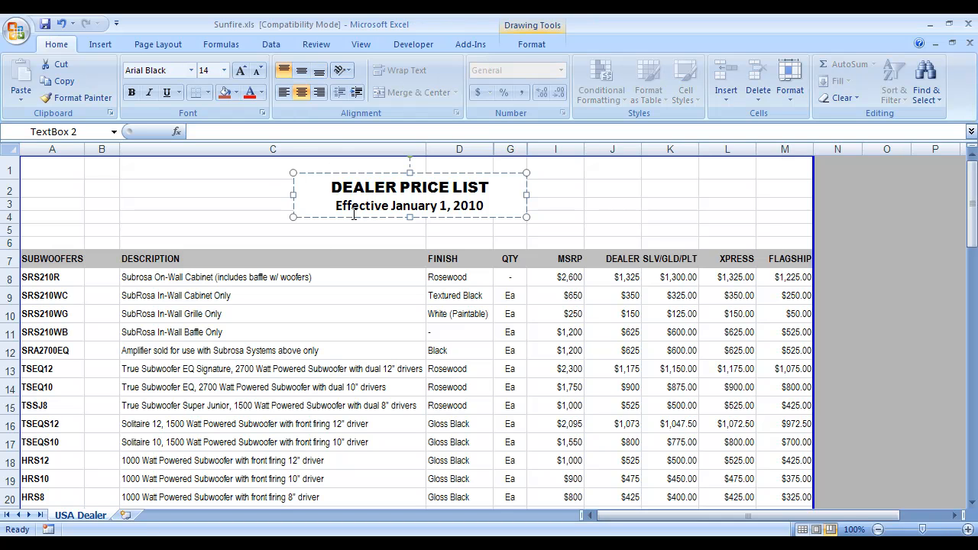
click(192, 228)
click(49, 258)
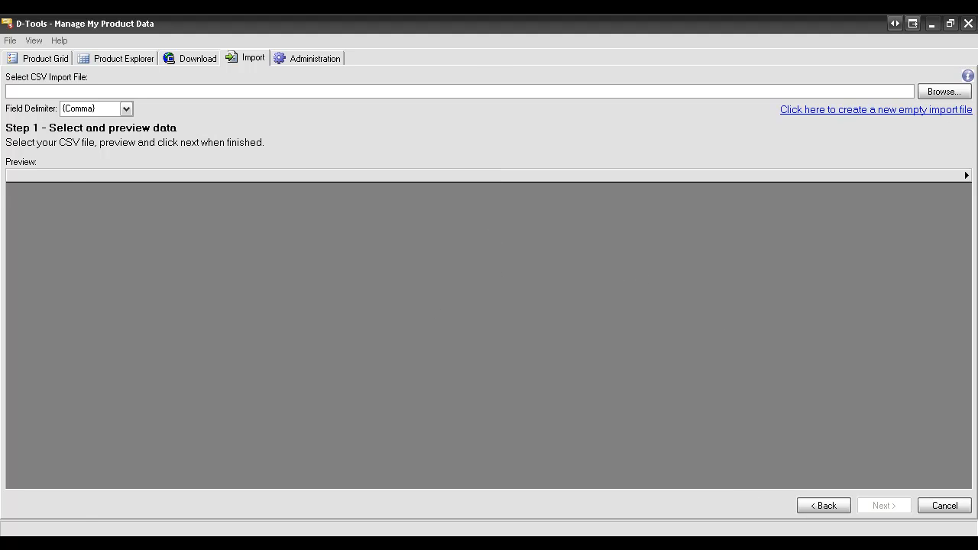
In Excel's sunfire.CSV, copy the MSRP values J2:J15 into the UnitPriceA column from N2 and save the file, keeping the CSV format
key(alt+Tab)
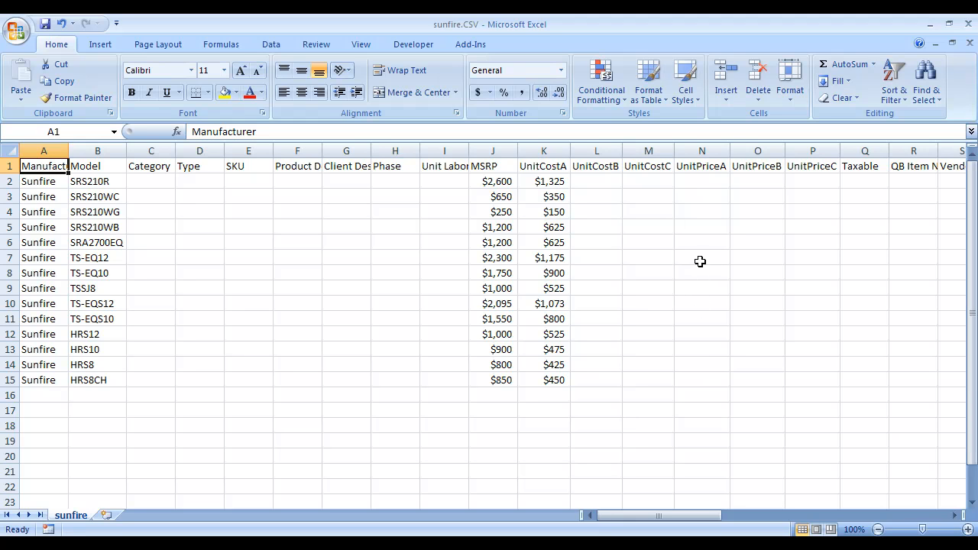
drag(508, 187, 495, 376)
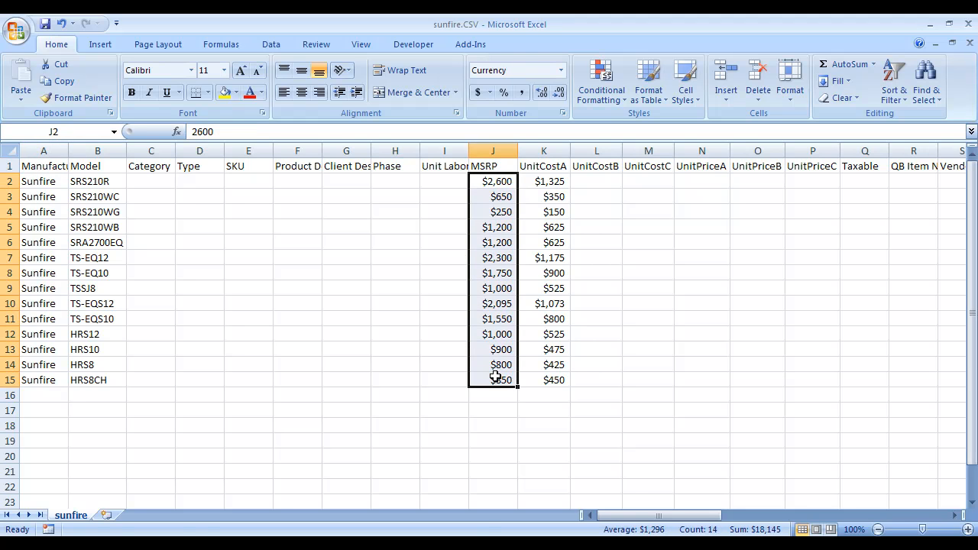
key(ctrl+c)
click(709, 182)
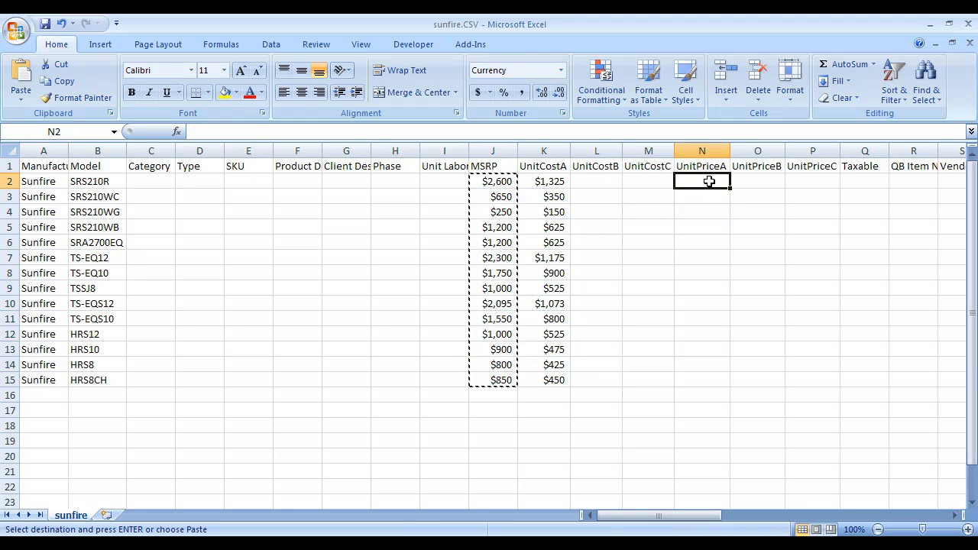
key(ctrl+v)
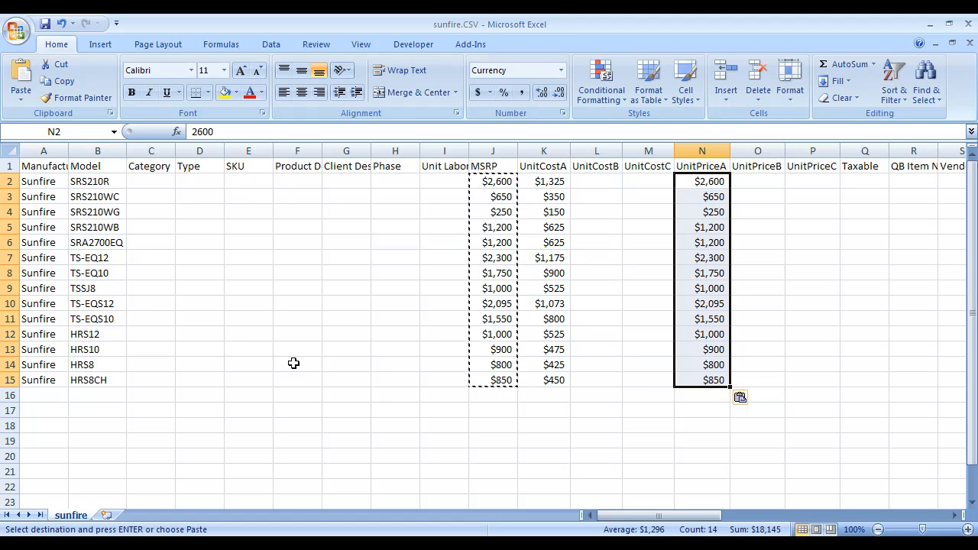
click(44, 23)
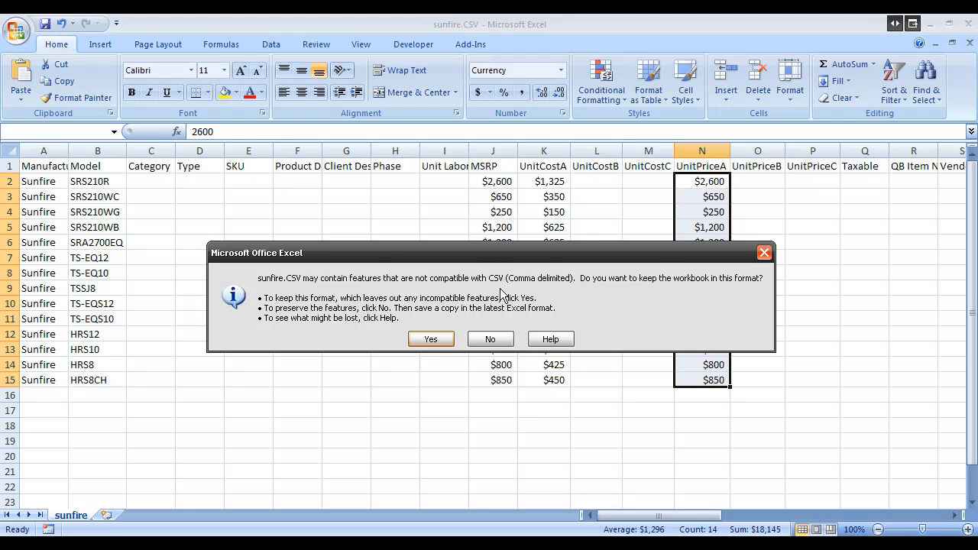
click(431, 338)
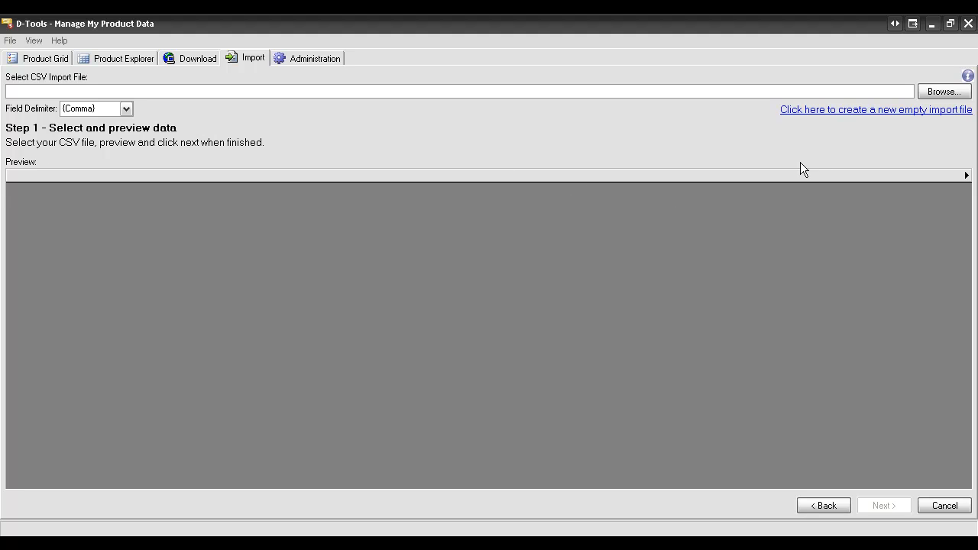
Load sunfire.CSV in D-Tools for import and map only the Manufacturer, Model, MSRP, UnitCostA and UnitPriceA fields
click(934, 92)
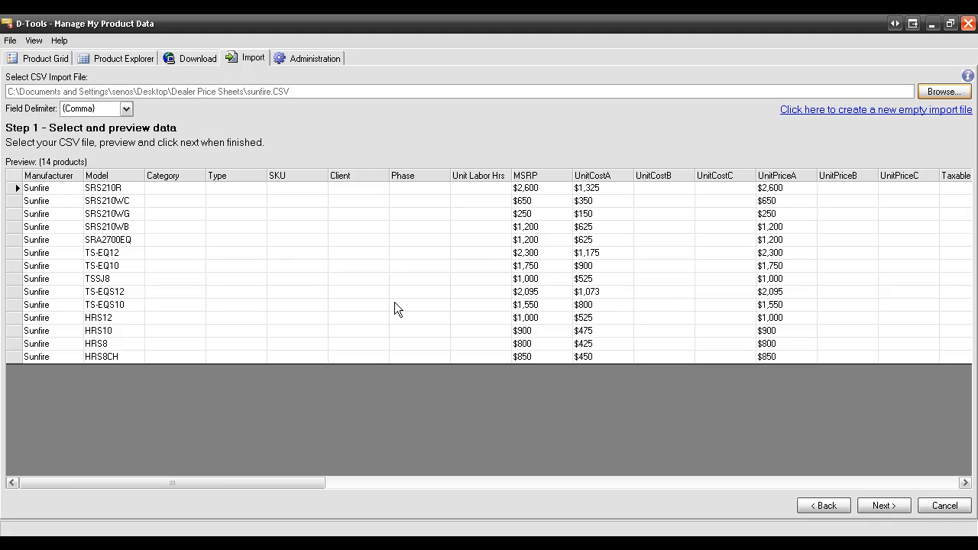
click(886, 510)
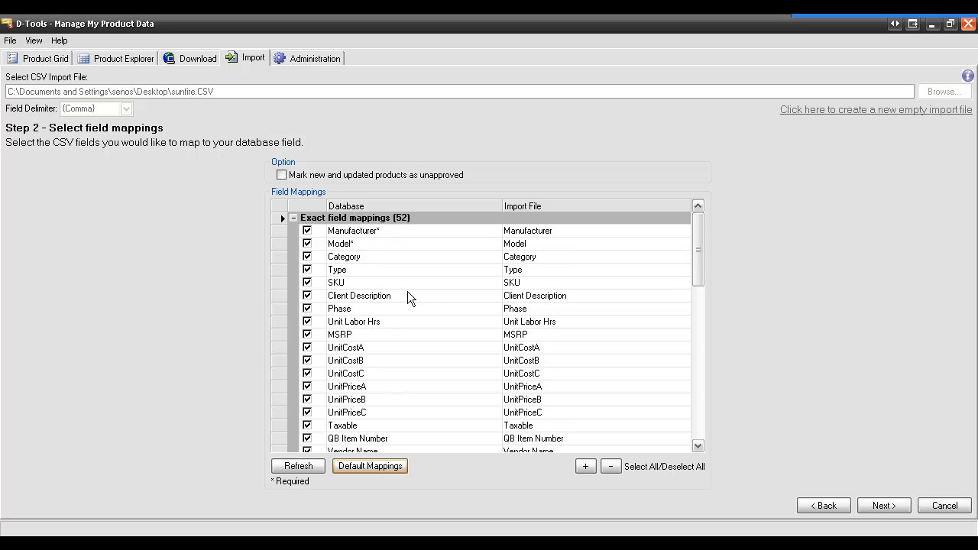
click(611, 467)
click(308, 347)
click(308, 387)
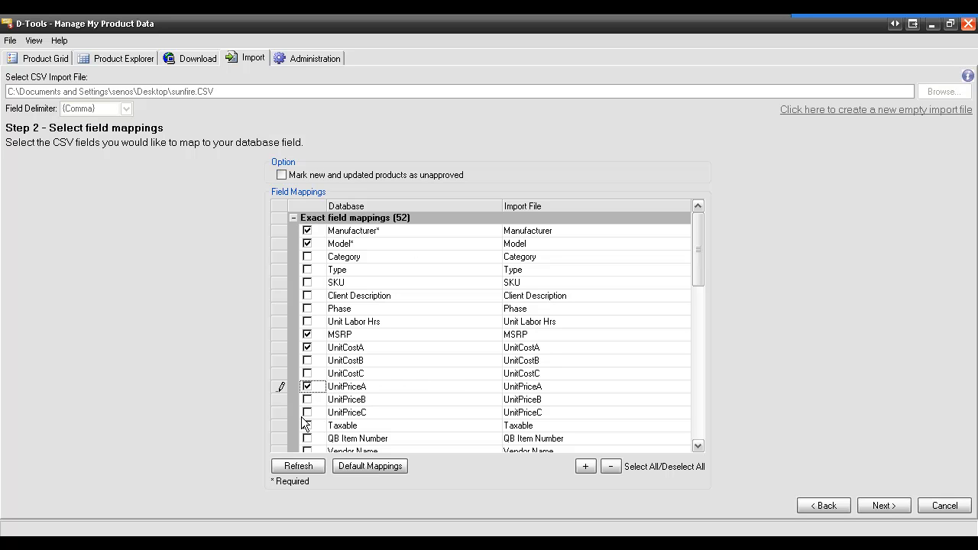
click(879, 504)
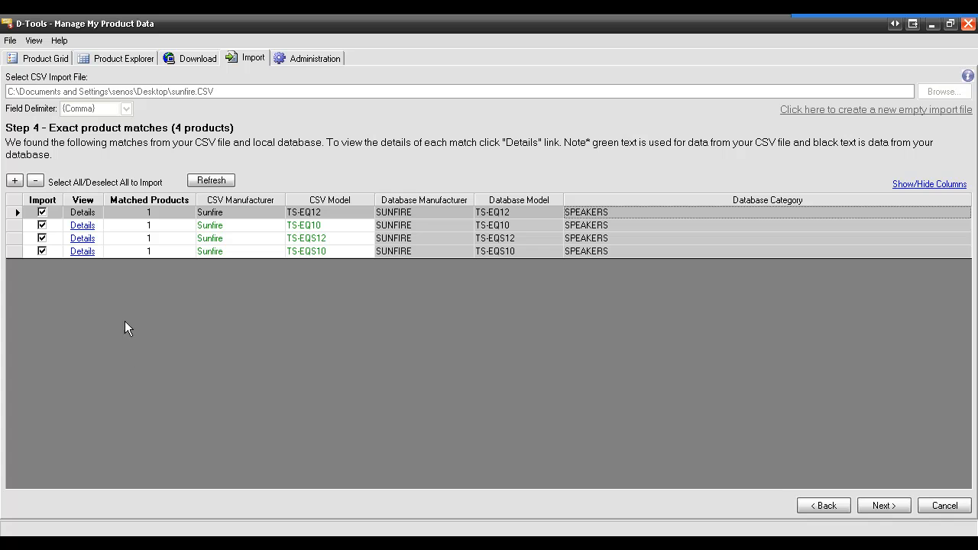
Review the match details of the exact match TS-EQ12, including the product tree, and leave them without saving
click(81, 213)
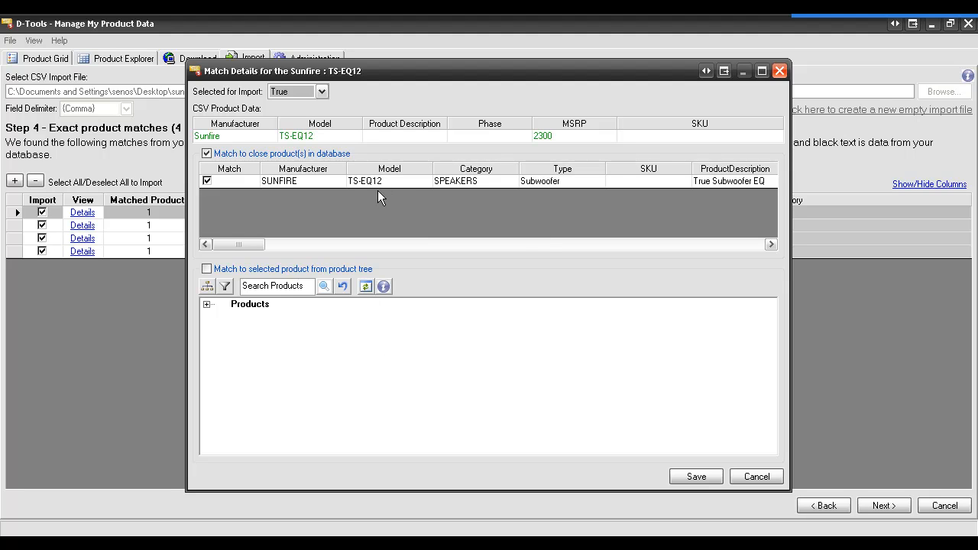
click(206, 304)
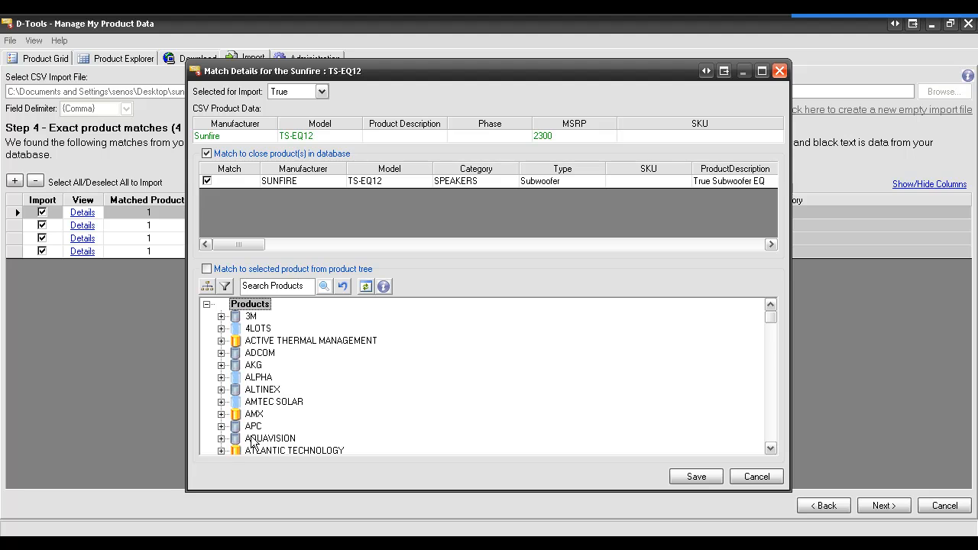
click(207, 304)
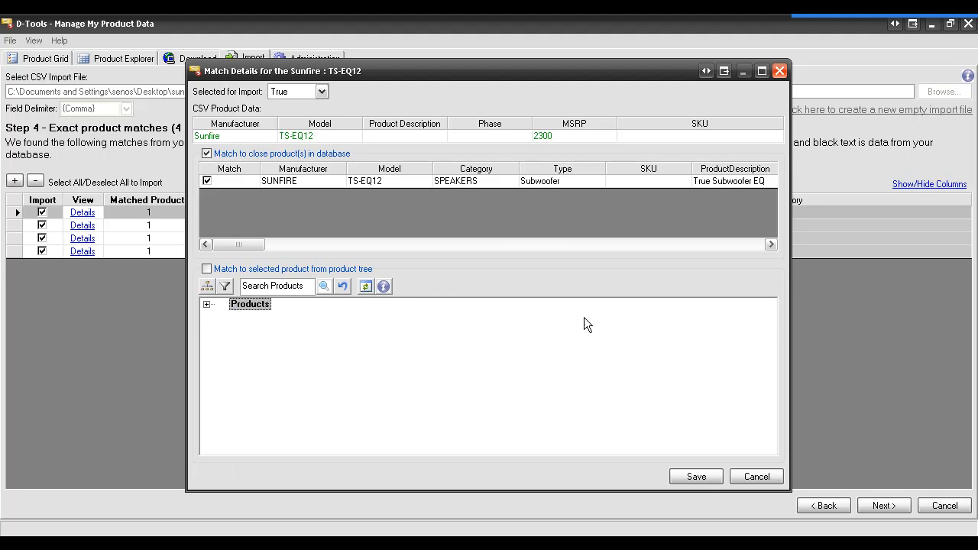
click(757, 476)
Continue to the close product matches and match the CSV model HRS8 to the database product HRS-8
click(880, 506)
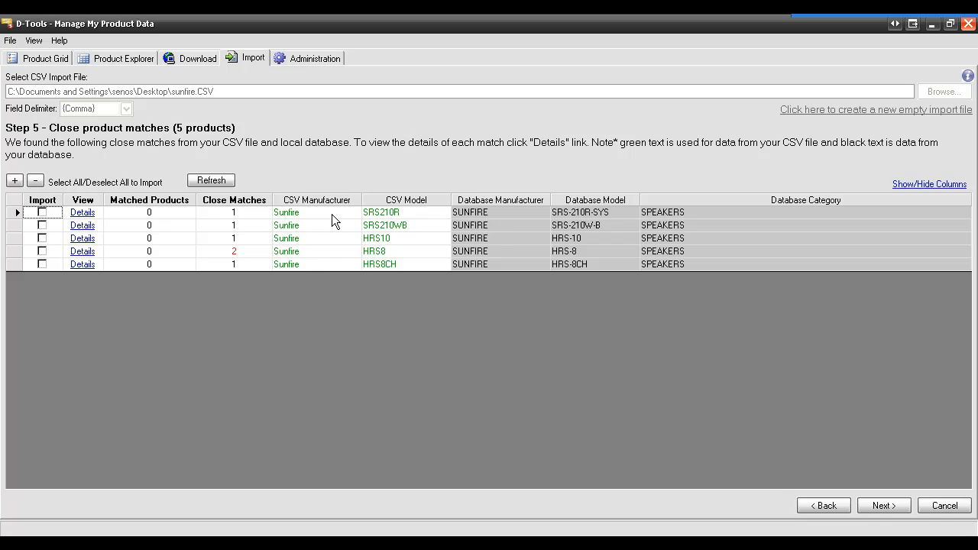
click(397, 212)
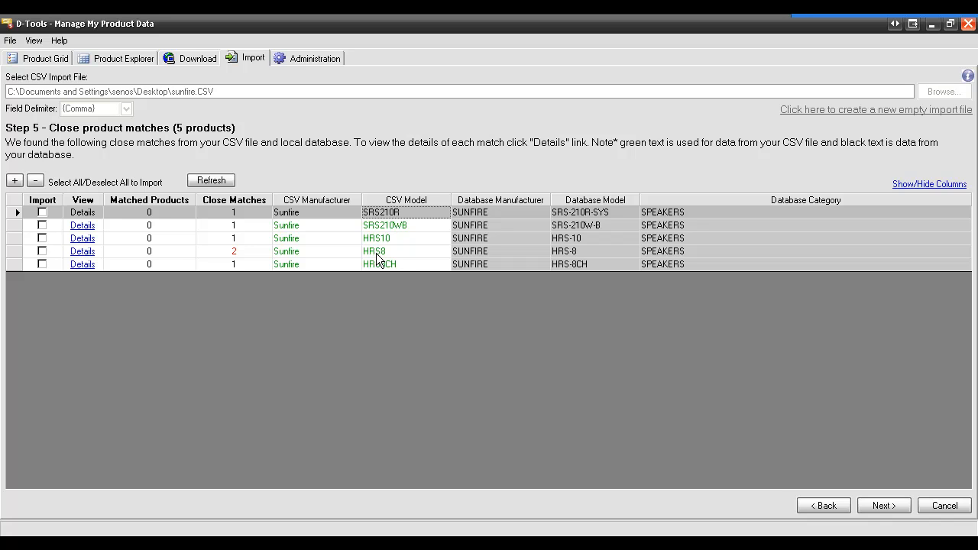
click(84, 253)
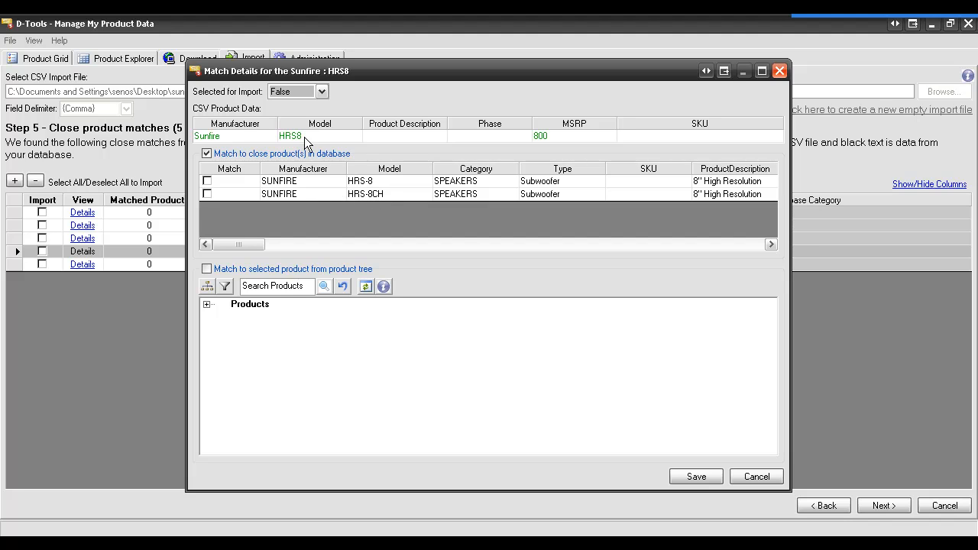
click(207, 181)
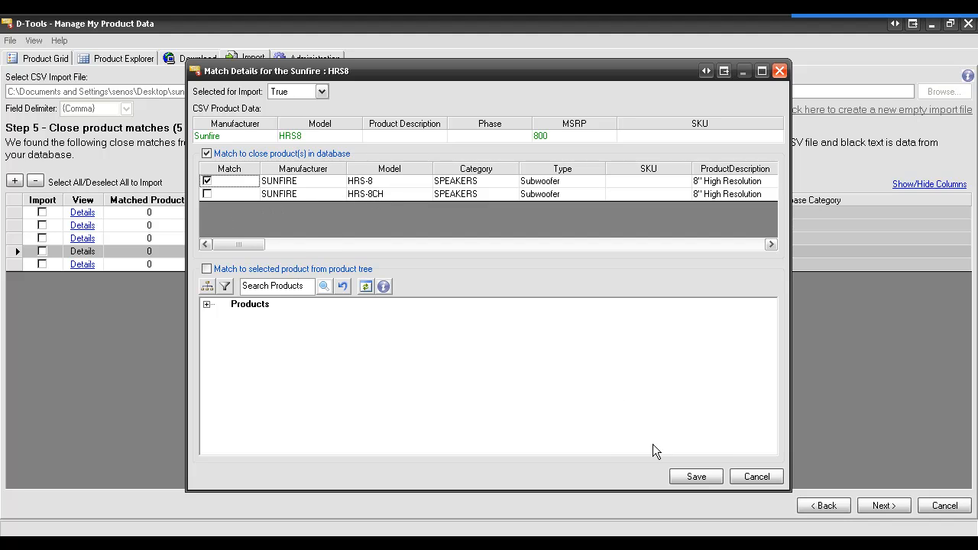
click(691, 476)
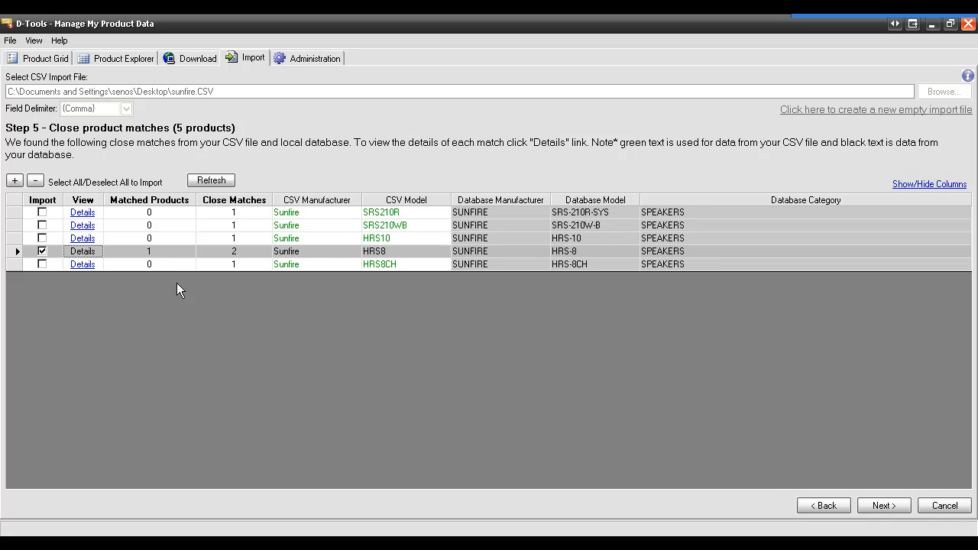
Mark all close product matches for import, including SRS210R, SRS210WB, HRS10 and HRS8CH
click(42, 212)
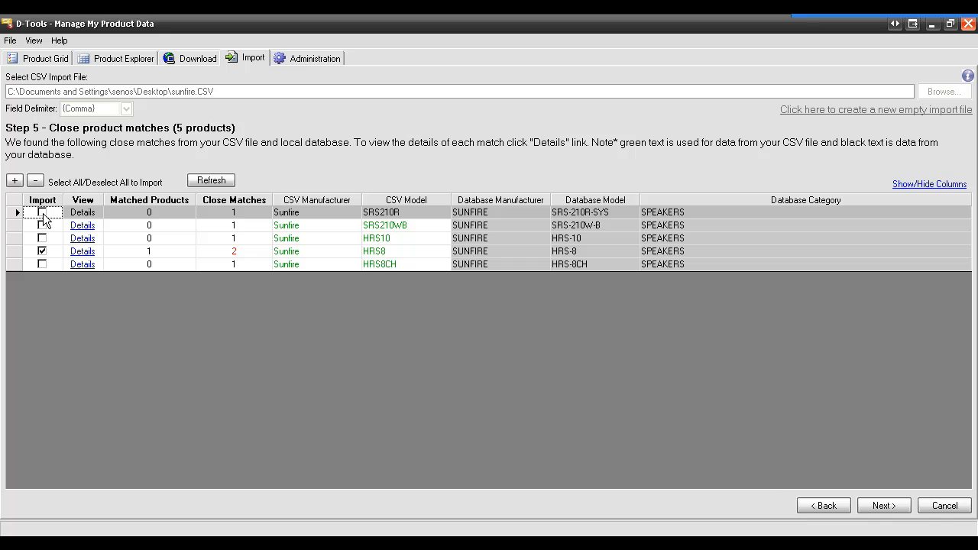
click(42, 214)
click(43, 226)
click(43, 225)
click(42, 238)
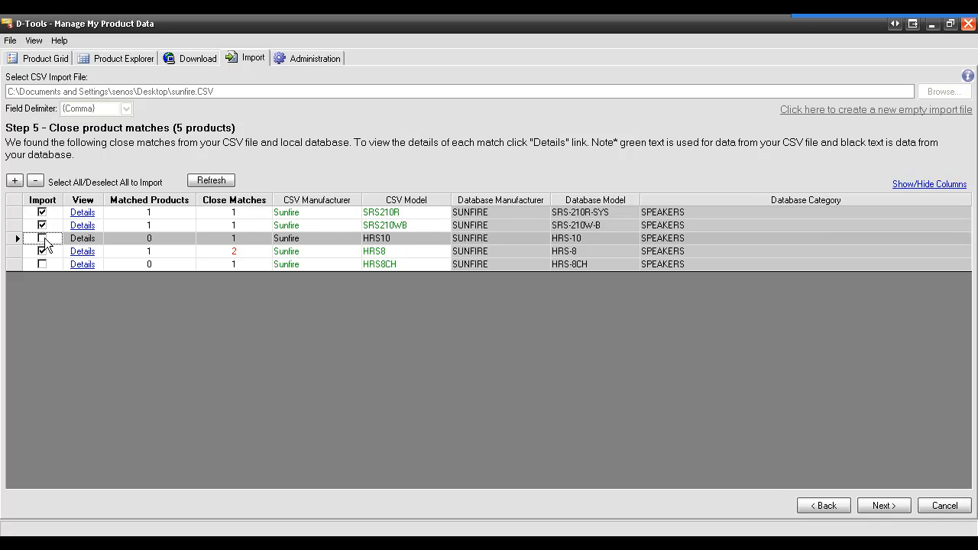
click(14, 182)
Try to unmatch the SRS210WB product in the close matches
right_click(167, 223)
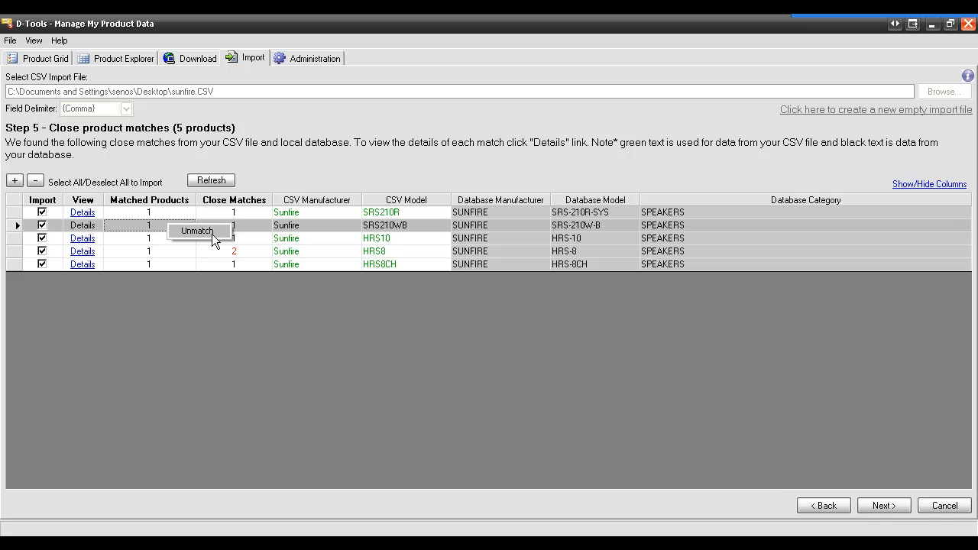
click(200, 231)
Import the matched Sunfire products after backing up the local product database, and return to the product grid
click(883, 507)
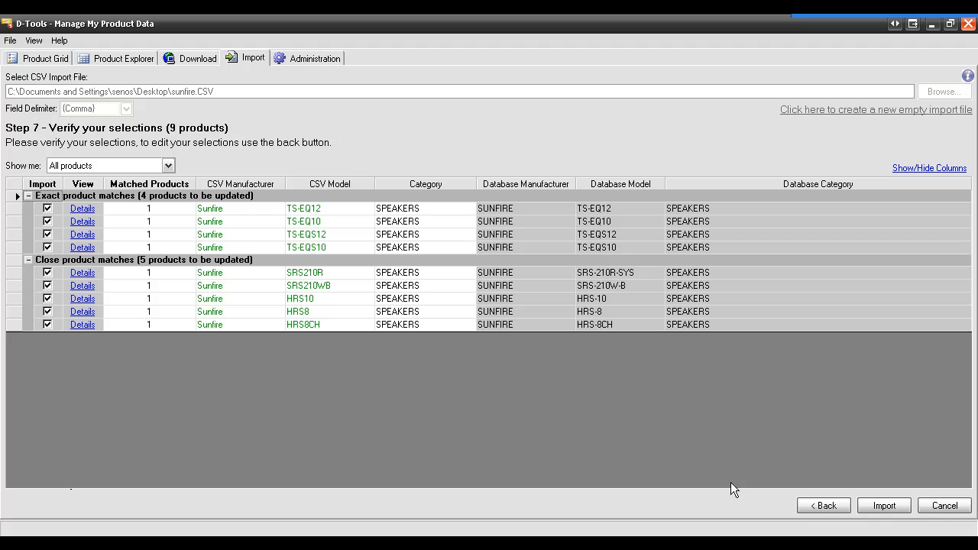
click(886, 505)
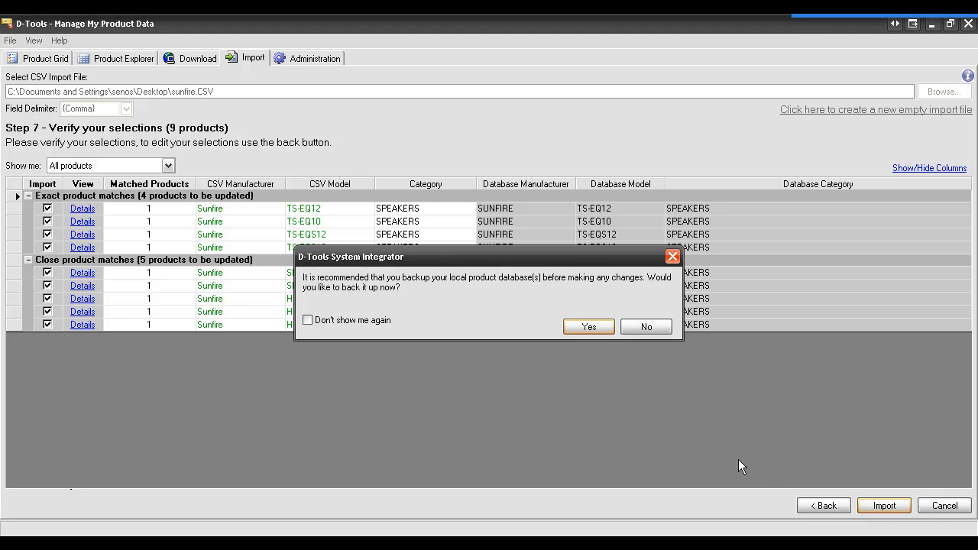
click(588, 327)
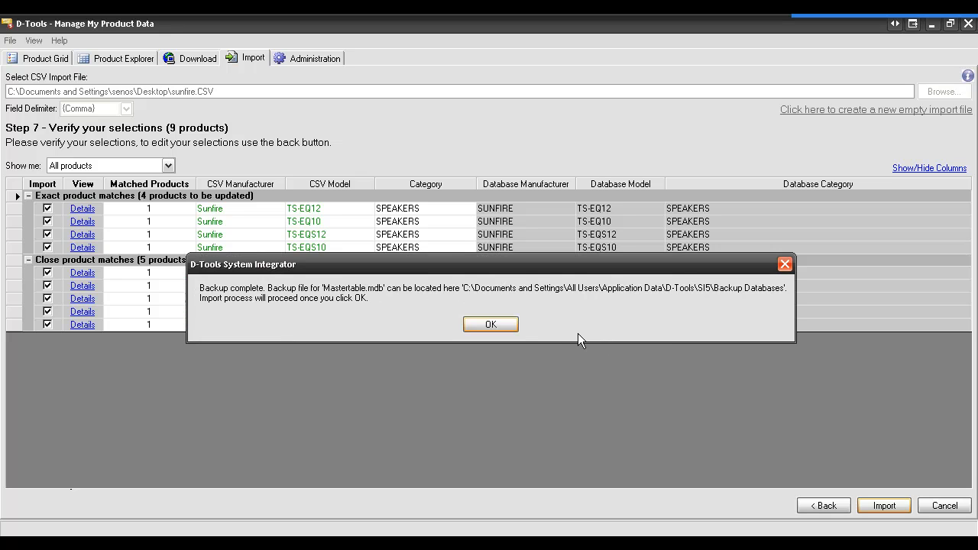
click(498, 327)
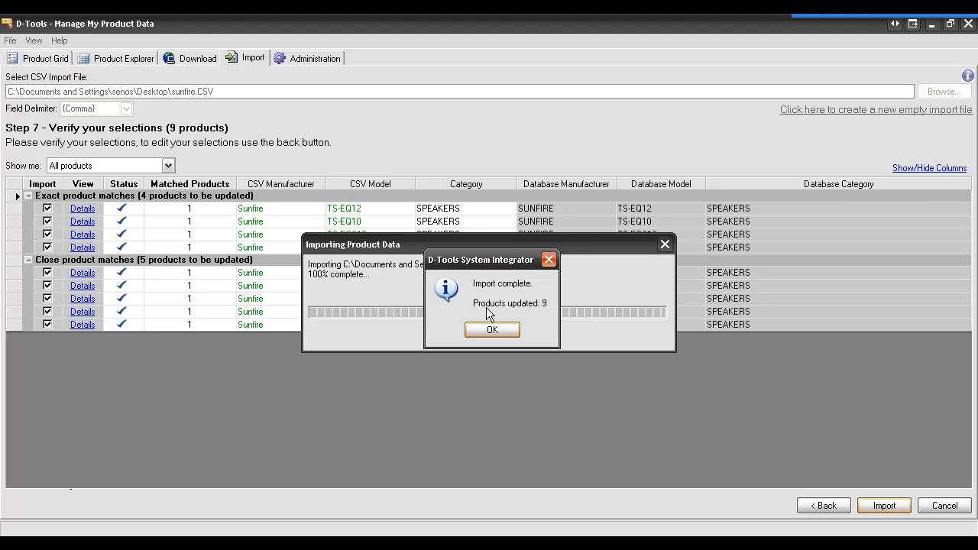
click(492, 329)
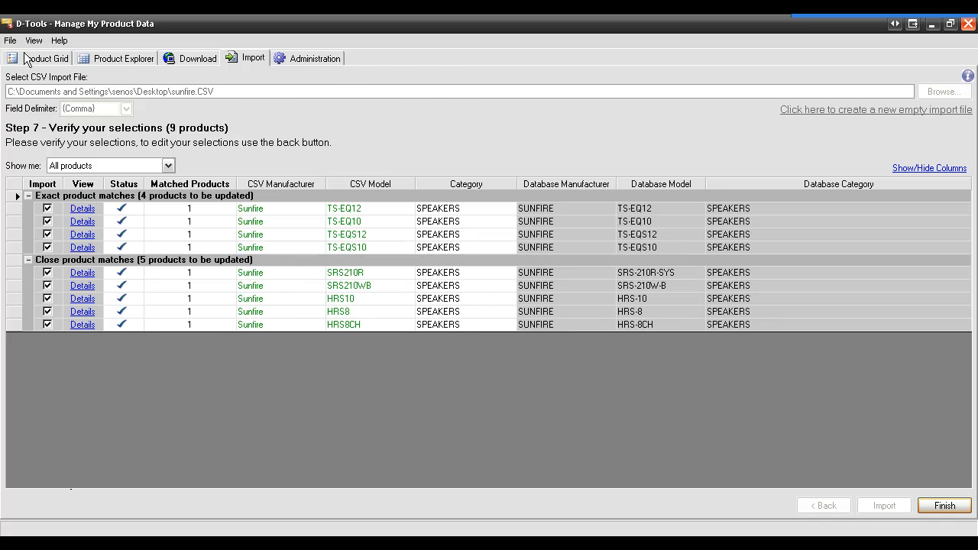
click(47, 59)
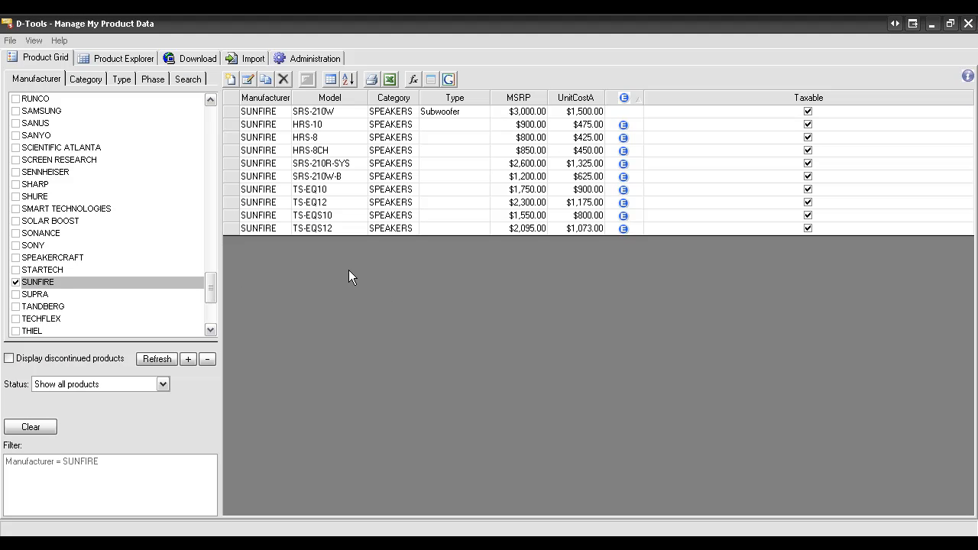